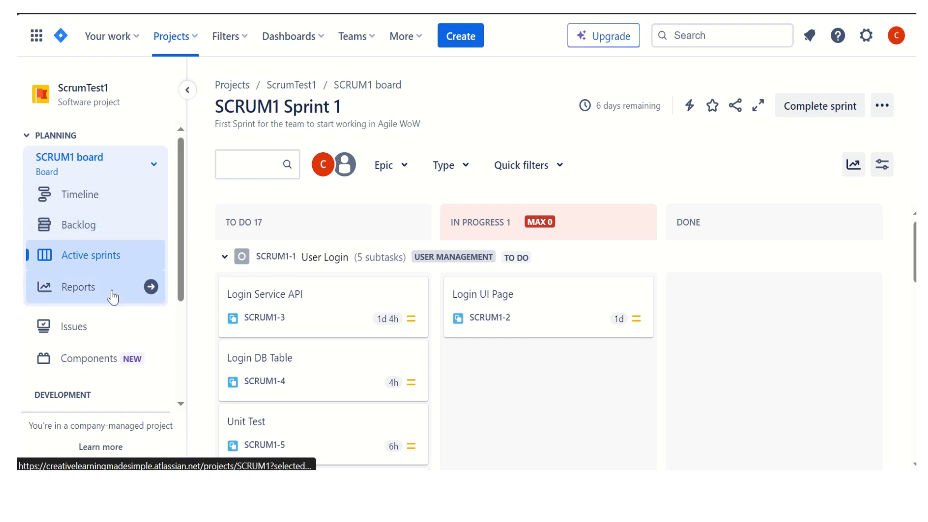
Go to the backlog and open the options menu for Sprint 1
{"action": "left_click", "coordinate": [94, 233]}
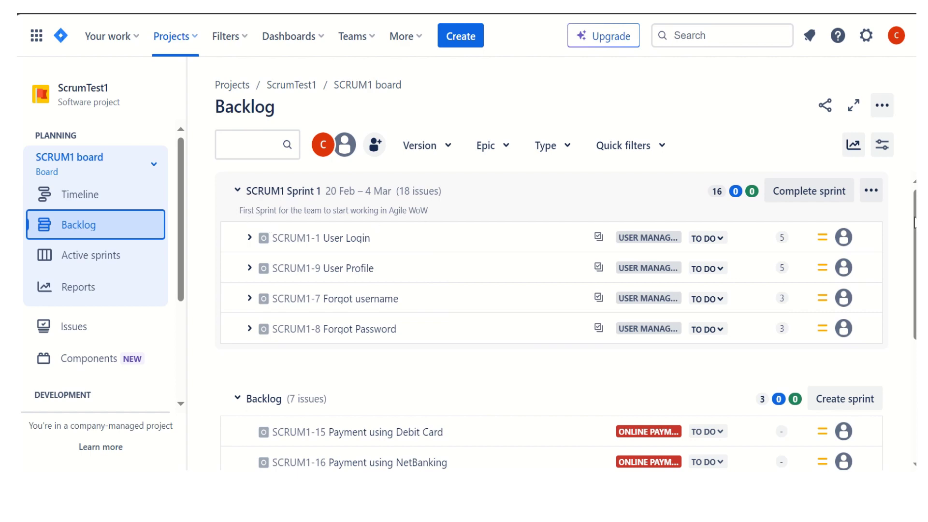
{"action": "left_click", "coordinate": [871, 191]}
Edit Sprint 1's goal to 'Very First Sprint for the team to start working in Agile WoW/Scrum' and save
{"action": "left_click", "coordinate": [851, 224]}
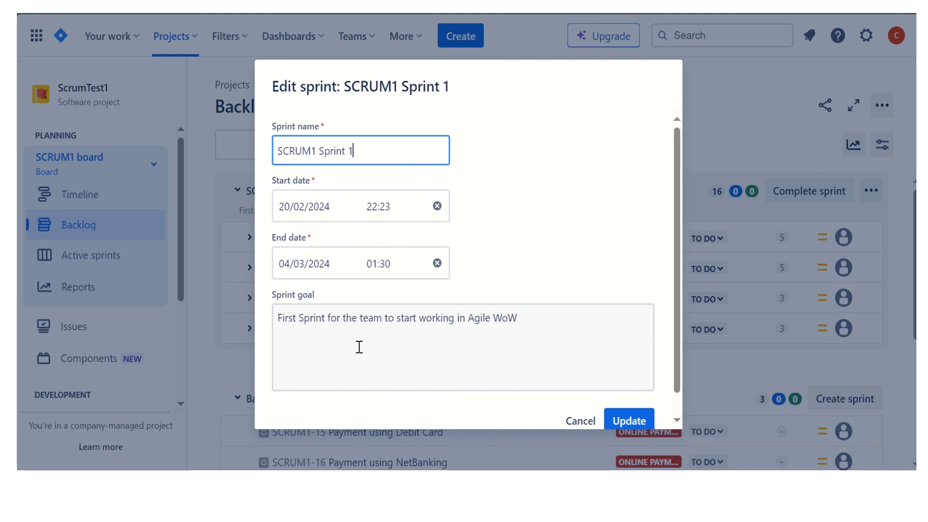
{"action": "left_click", "coordinate": [279, 320]}
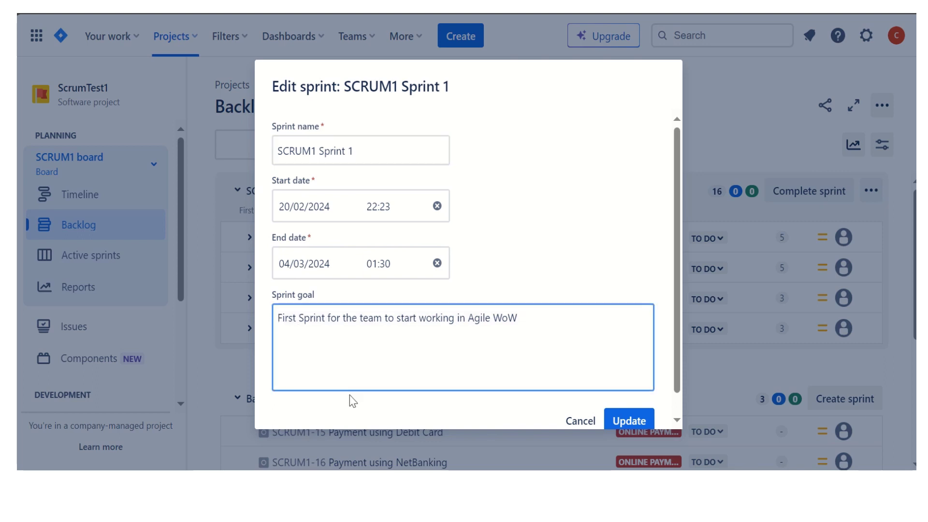
{"action": "type", "text": "Very"}
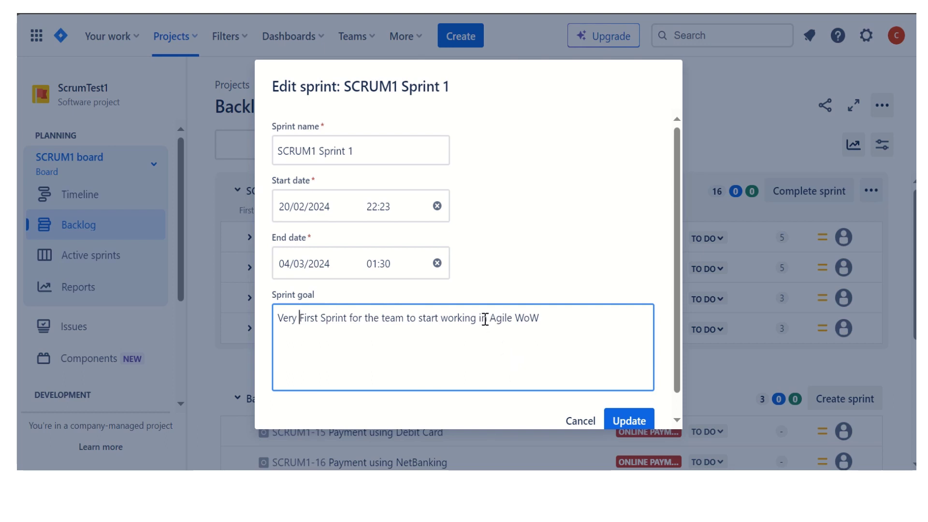
{"action": "left_click", "coordinate": [553, 319]}
{"action": "type", "text": "/Scrum"}
{"action": "left_click", "coordinate": [638, 425]}
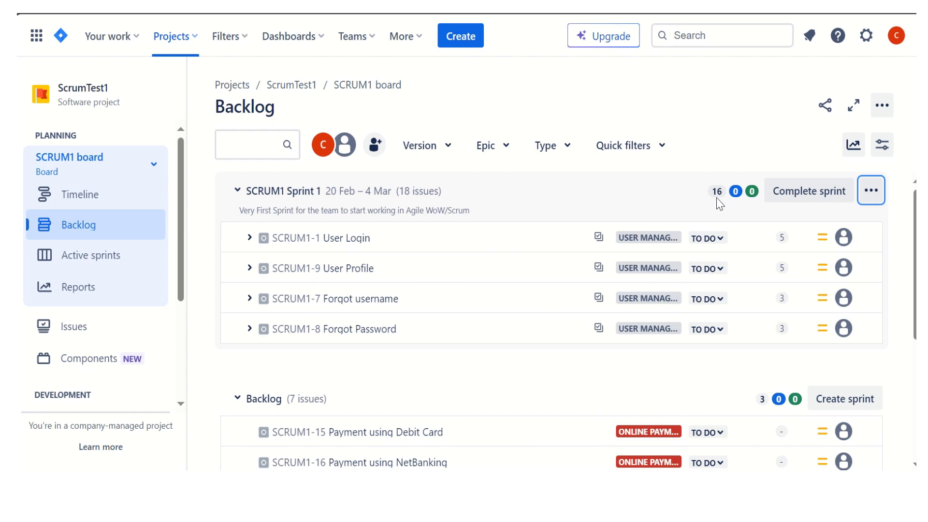
{"action": "mouse_move", "coordinate": [717, 200]}
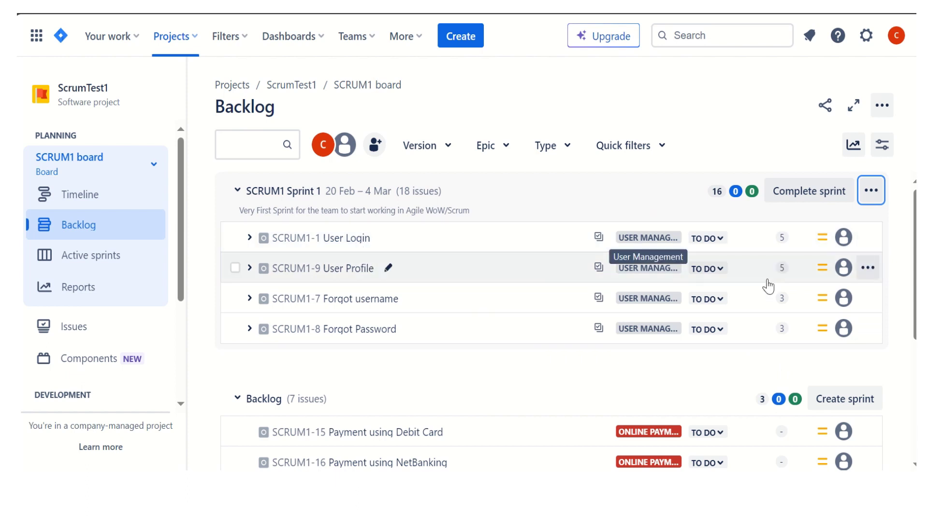
{"action": "left_click", "coordinate": [707, 238]}
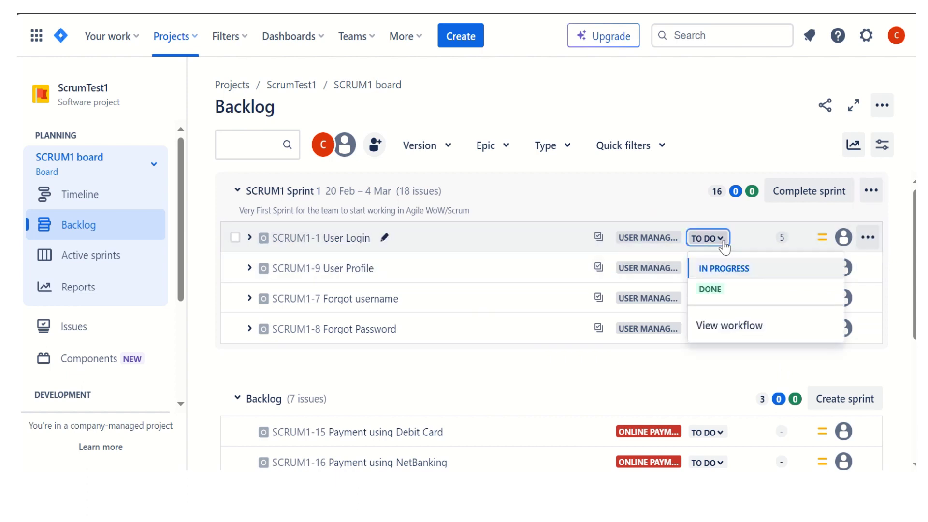
{"action": "left_click", "coordinate": [713, 267]}
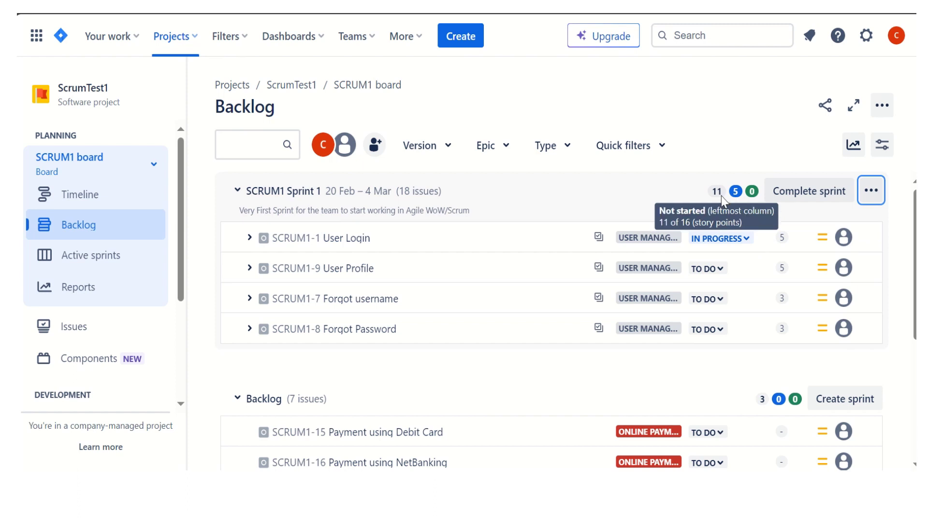
{"action": "left_click", "coordinate": [749, 243]}
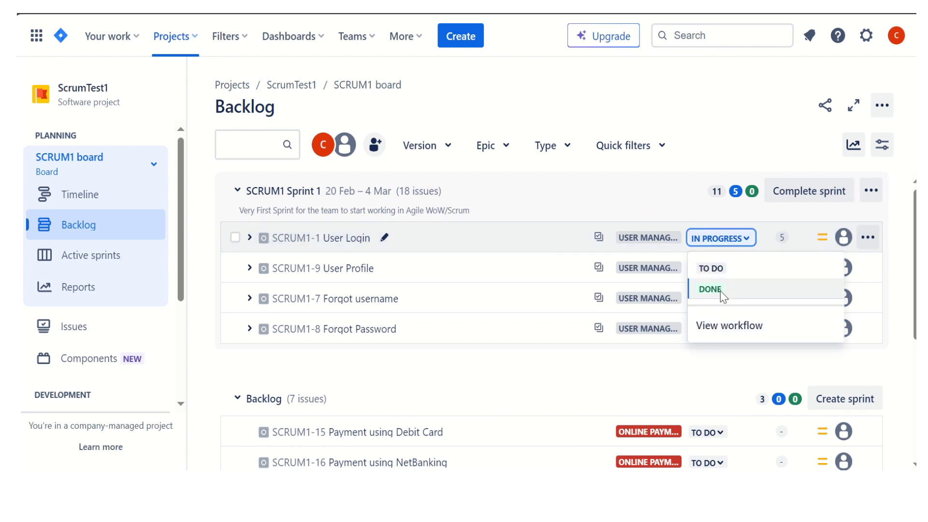
{"action": "left_click", "coordinate": [720, 290]}
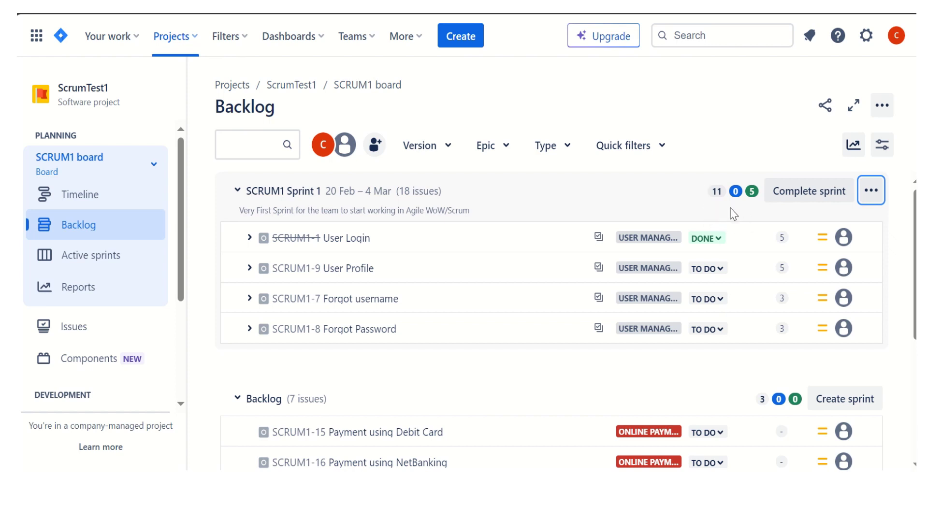
{"action": "left_click", "coordinate": [719, 241]}
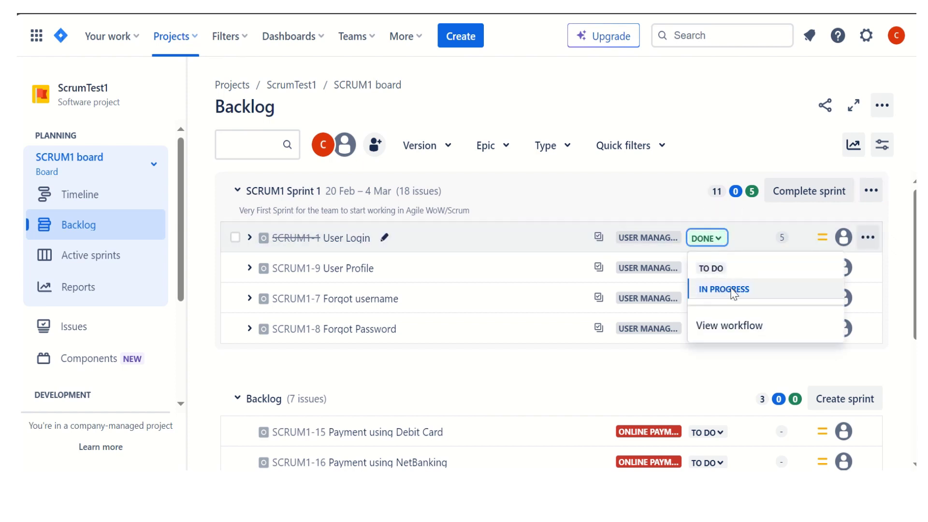
{"action": "left_click", "coordinate": [712, 268]}
{"action": "left_click", "coordinate": [710, 268]}
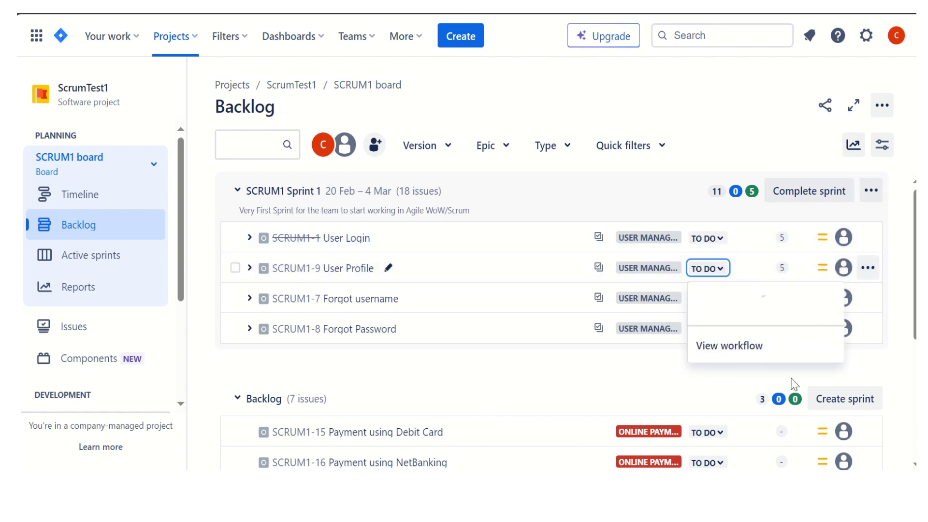
{"action": "left_click", "coordinate": [767, 141]}
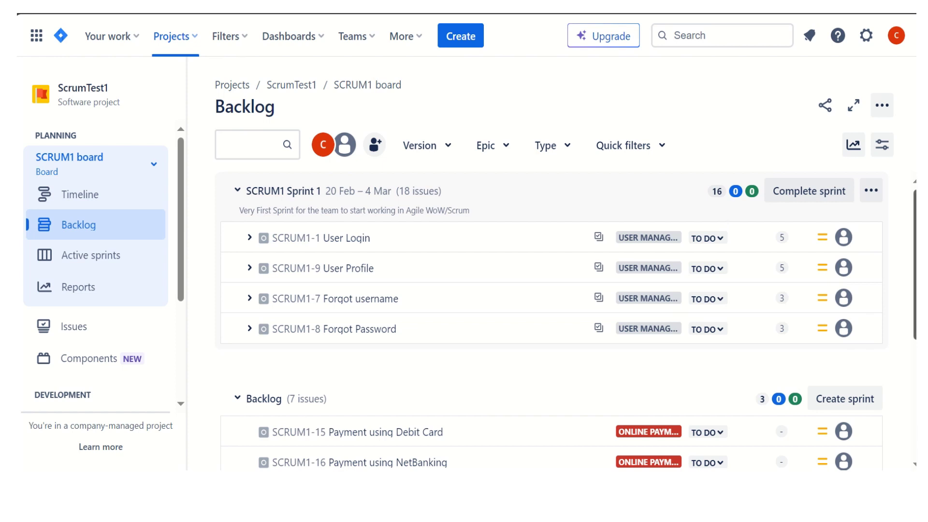
{"action": "scroll", "coordinate": [551, 320], "scroll_direction": "down", "scroll_amount": 1}
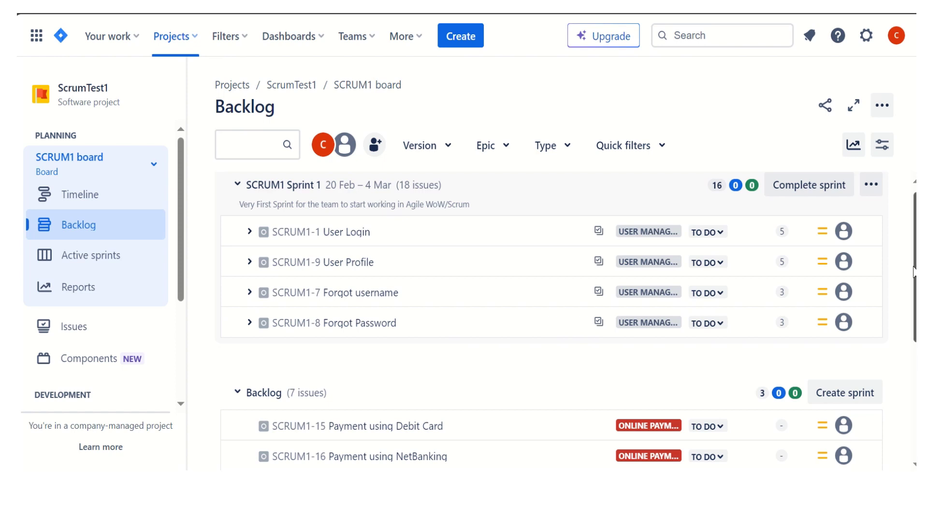
{"action": "scroll", "coordinate": [472, 360], "scroll_direction": "down", "scroll_amount": 1}
{"action": "scroll", "coordinate": [364, 263], "scroll_direction": "down", "scroll_amount": 3}
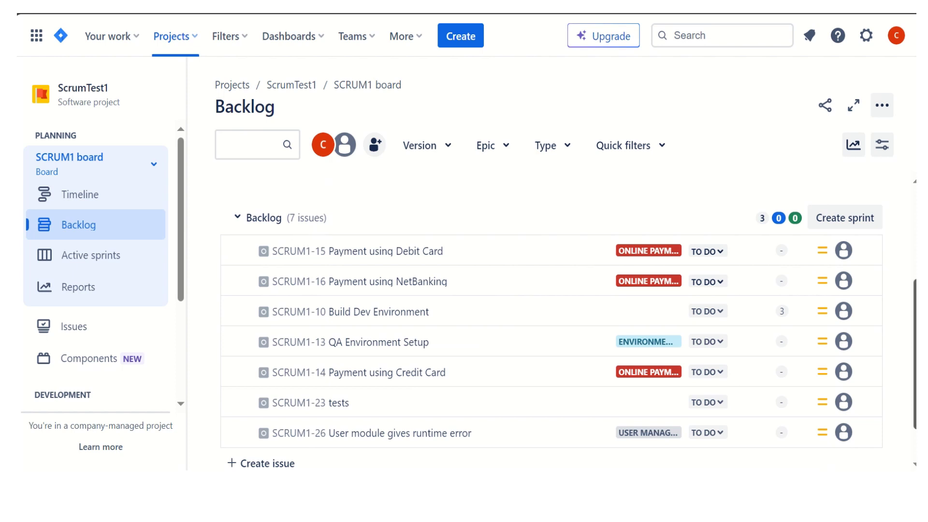
{"action": "scroll", "coordinate": [537, 420], "scroll_direction": "up", "scroll_amount": 3}
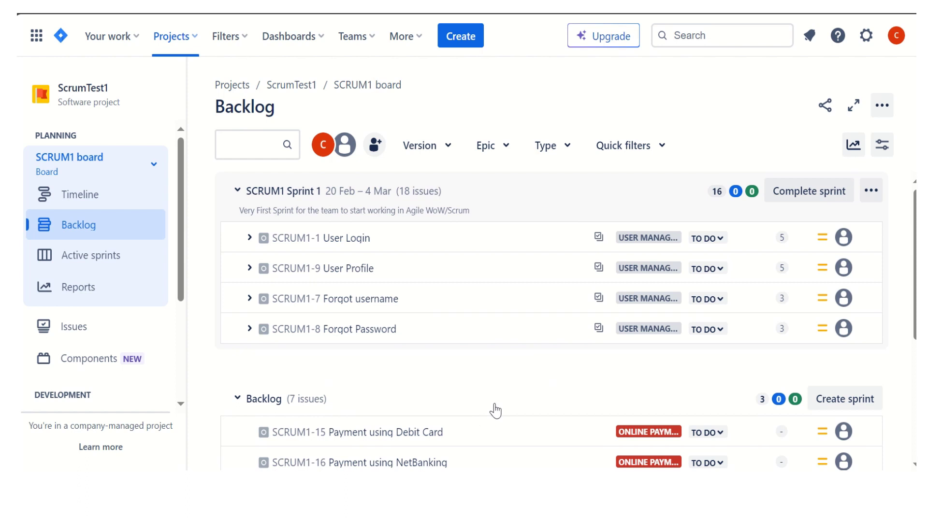
Create two new sprints: SCRUM1 Sprint 2 (5–18 Mar) and SCRUM1 Sprint 3 (19 Mar–1 Apr)
{"action": "left_click", "coordinate": [865, 406]}
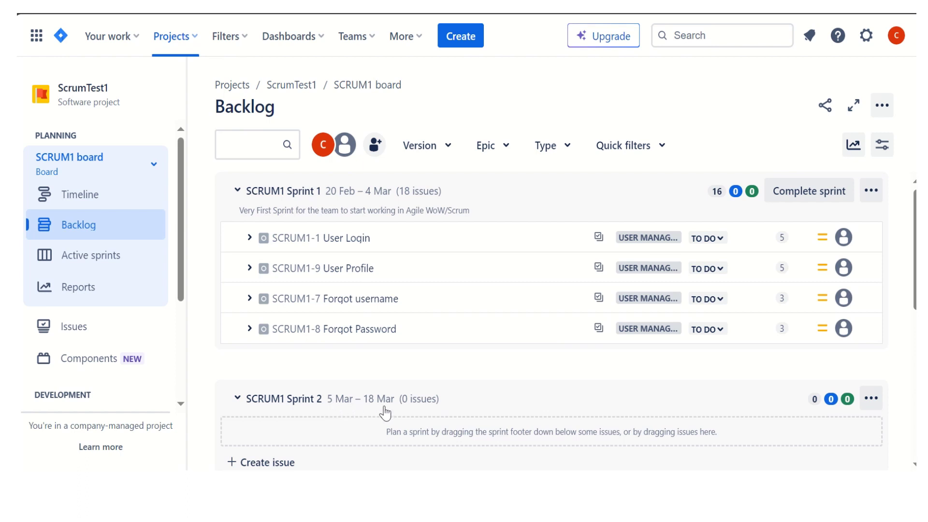
{"action": "left_click_drag", "start_coordinate": [913, 300], "coordinate": [914, 374]}
{"action": "left_click", "coordinate": [850, 346]}
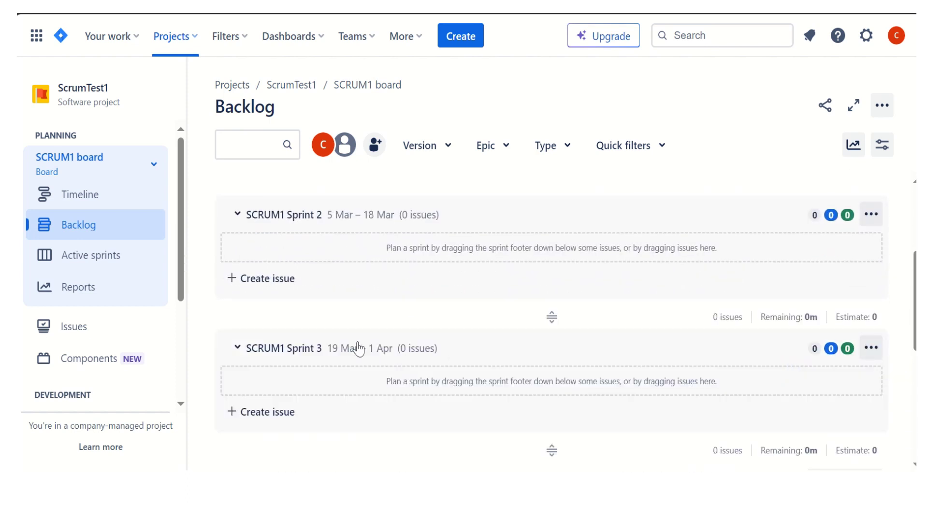
{"action": "mouse_move", "coordinate": [914, 325]}
{"action": "left_mouse_down"}
{"action": "mouse_move", "coordinate": [915, 352]}
{"action": "mouse_move", "coordinate": [915, 323]}
{"action": "left_mouse_up"}
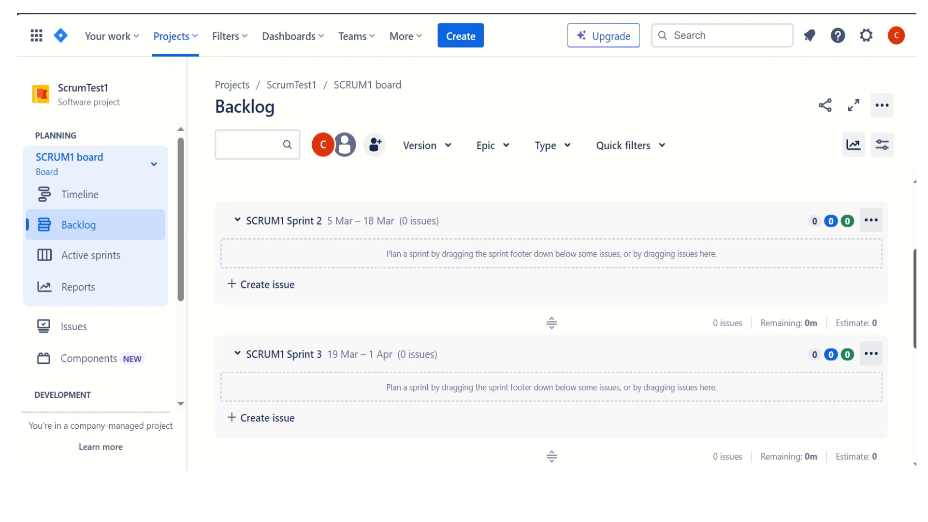
Move SCRUM1-10 Build Dev Environment and SCRUM1-13 QA Environment Setup into Sprint 2
{"action": "scroll", "coordinate": [552, 332], "scroll_direction": "down", "scroll_amount": 1}
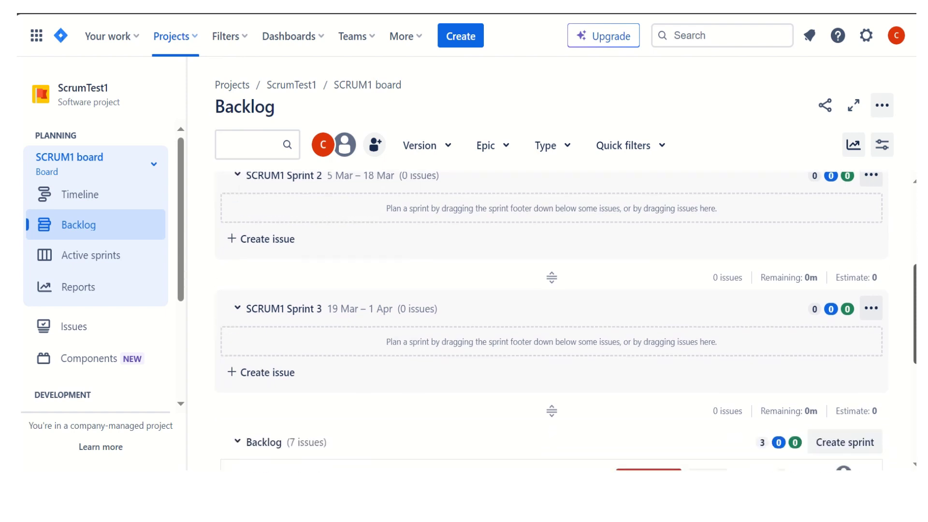
{"action": "scroll", "coordinate": [549, 410], "scroll_direction": "down", "scroll_amount": 4}
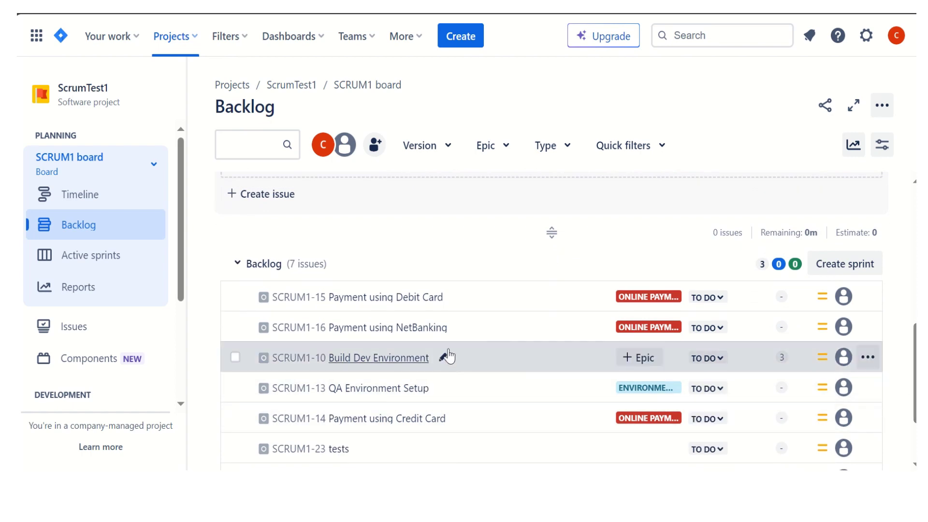
{"action": "left_click_drag", "start_coordinate": [448, 357], "coordinate": [410, 414]}
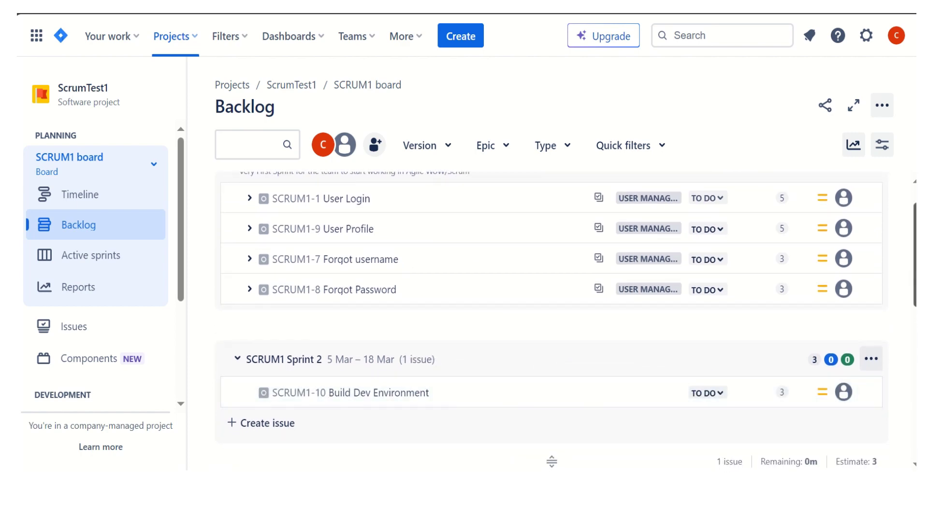
{"action": "scroll", "coordinate": [473, 412], "scroll_direction": "down", "scroll_amount": 7}
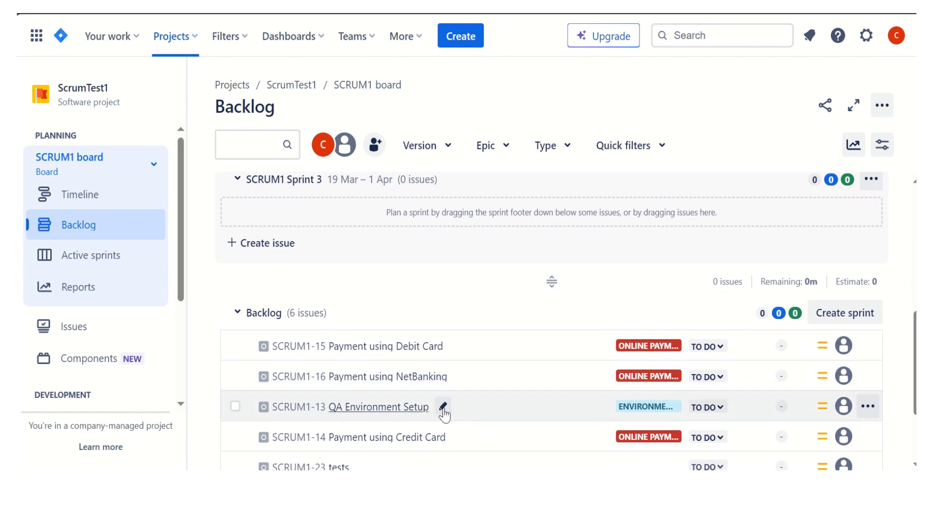
{"action": "left_click_drag", "start_coordinate": [474, 412], "coordinate": [462, 396]}
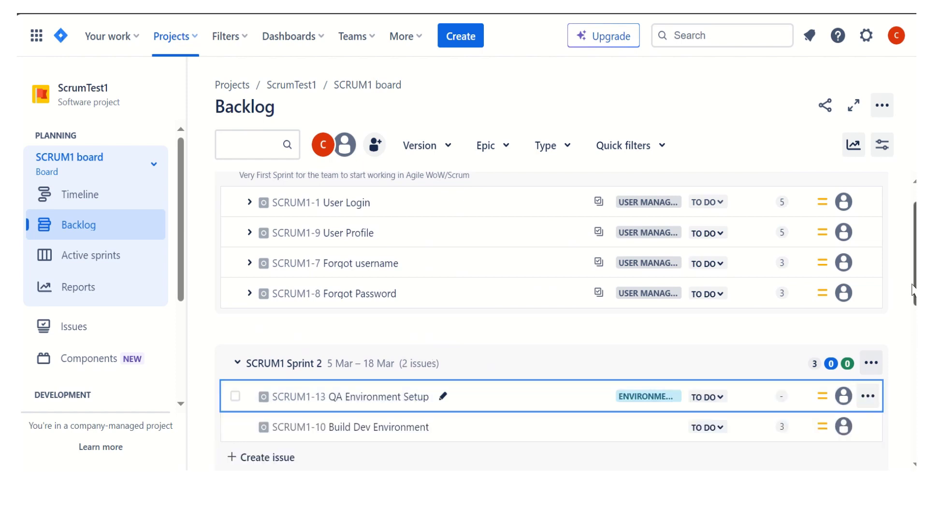
Move SCRUM1-16 Payment using NetBanking from the backlog into Sprint 3
{"action": "scroll", "coordinate": [912, 282], "scroll_direction": "down", "scroll_amount": 3}
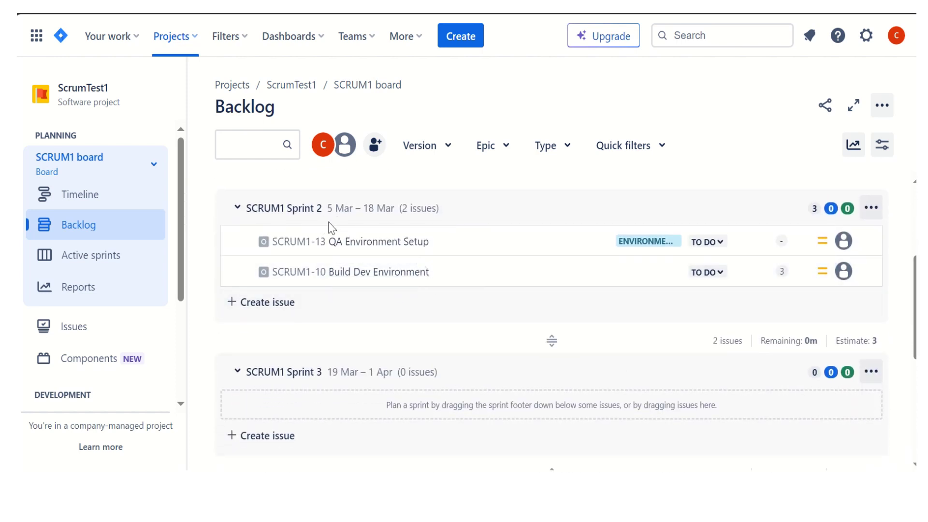
{"action": "scroll", "coordinate": [551, 319], "scroll_direction": "down", "scroll_amount": 4}
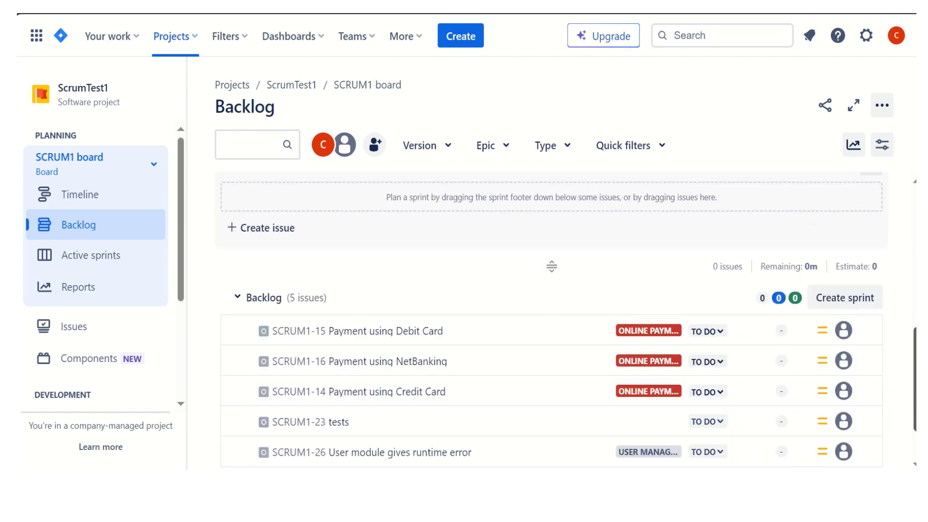
{"action": "scroll", "coordinate": [551, 319], "scroll_direction": "up", "scroll_amount": 1}
{"action": "left_click_drag", "start_coordinate": [489, 397], "coordinate": [494, 259]}
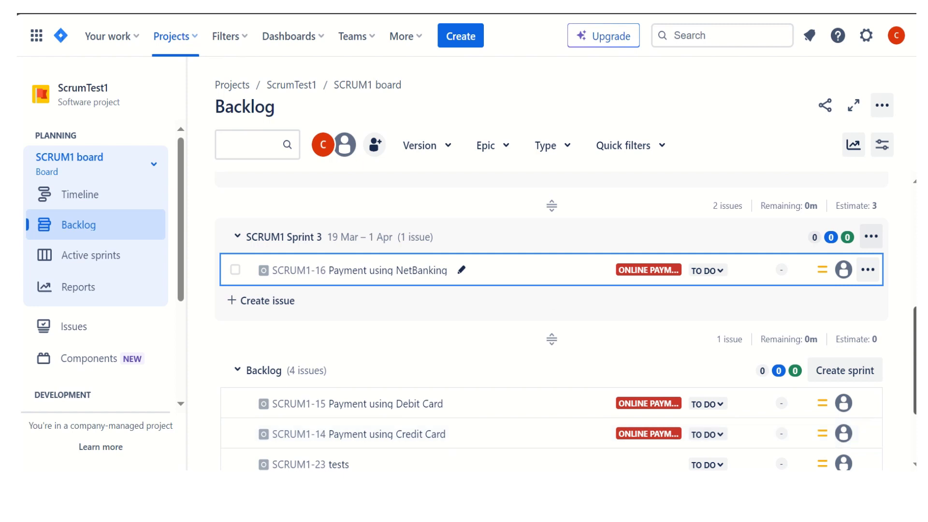
Move User Profile above User Login in Sprint 1 and set both stories to Highest priority
{"action": "scroll", "coordinate": [551, 324], "scroll_direction": "up", "scroll_amount": 9}
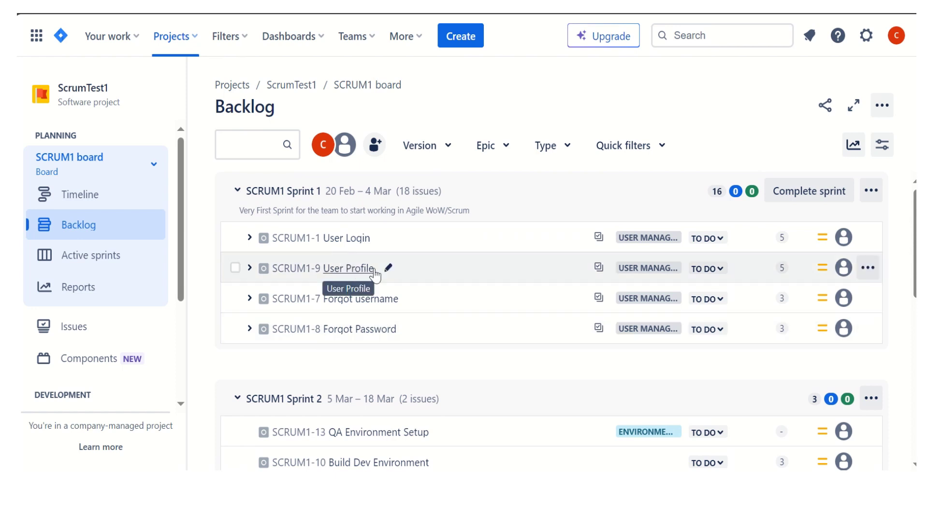
{"action": "left_click_drag", "start_coordinate": [418, 272], "coordinate": [422, 240]}
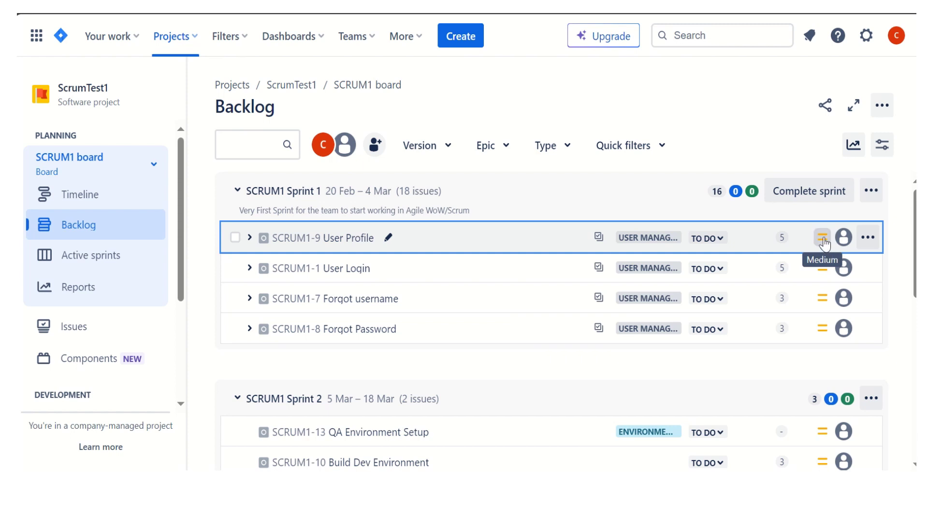
{"action": "left_click", "coordinate": [823, 240]}
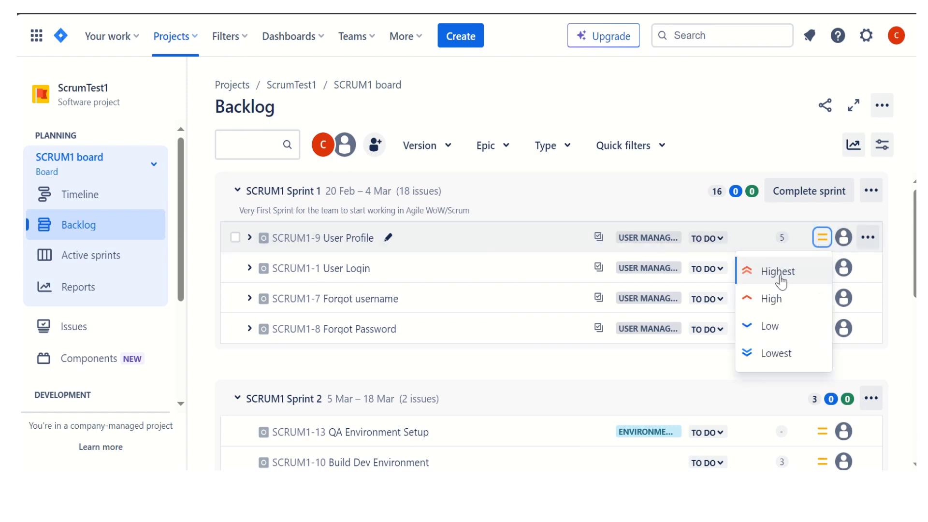
{"action": "left_click", "coordinate": [779, 272]}
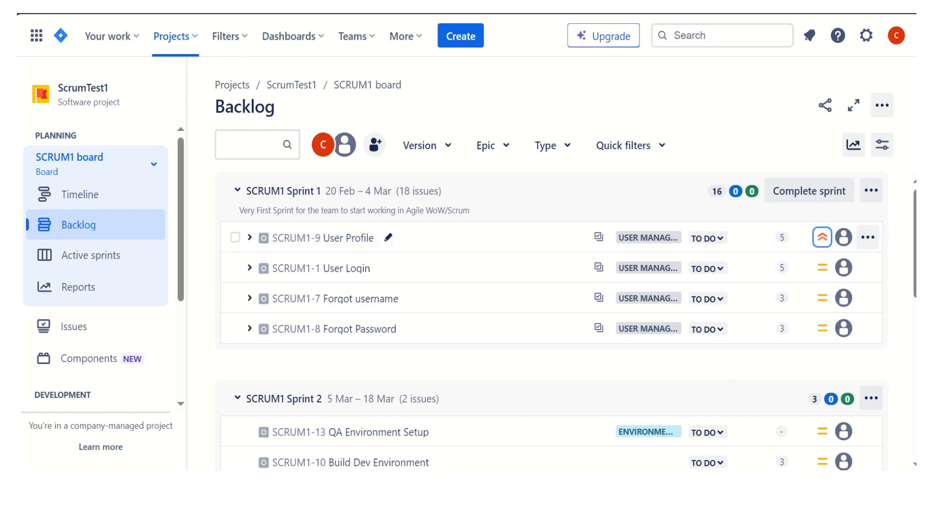
{"action": "left_click", "coordinate": [823, 268]}
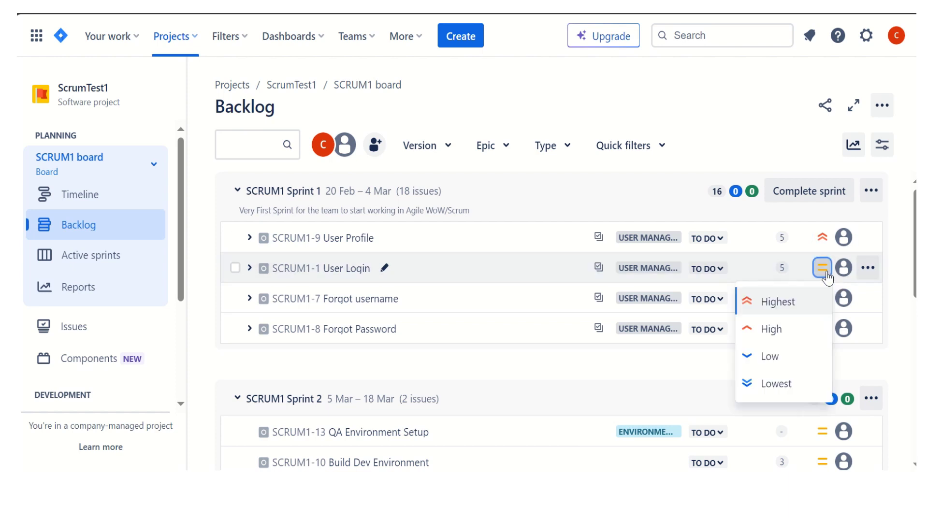
{"action": "left_click", "coordinate": [789, 305]}
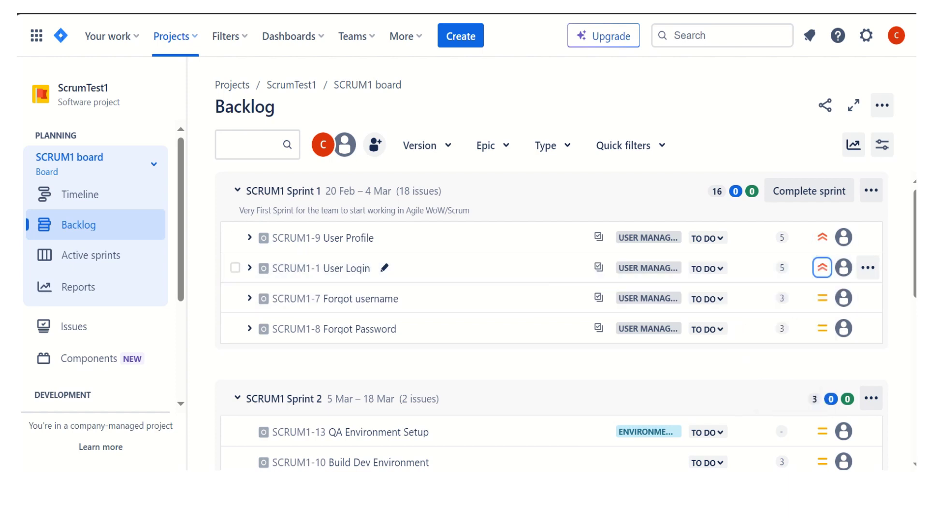
{"action": "left_click", "coordinate": [853, 150]}
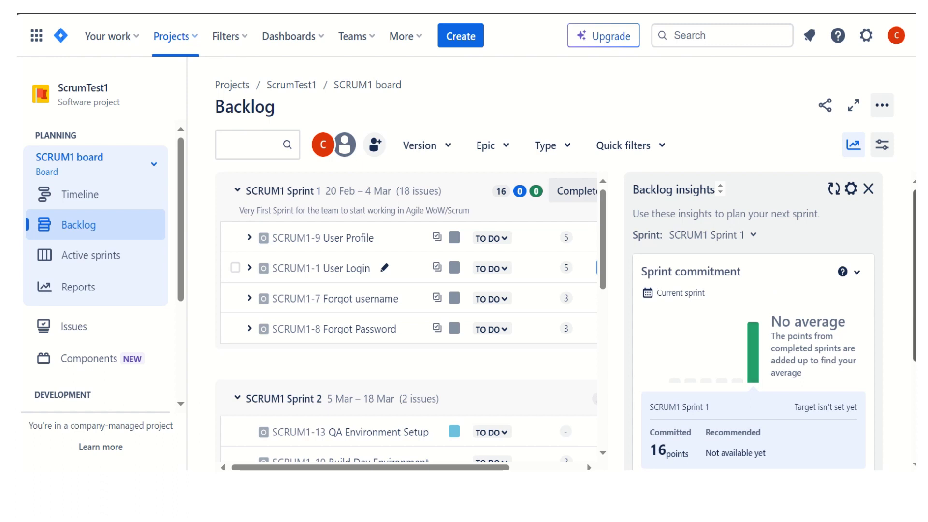
{"action": "scroll", "coordinate": [666, 360], "scroll_direction": "down", "scroll_amount": 2}
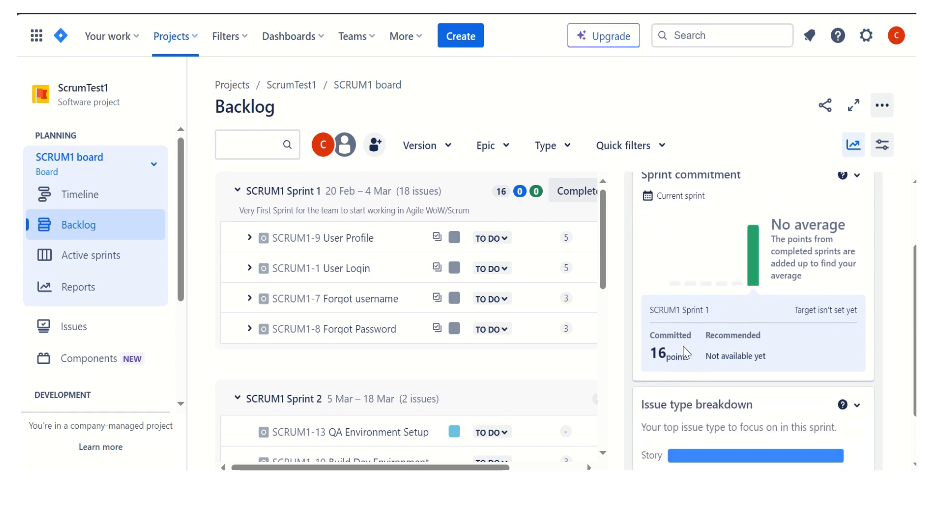
{"action": "scroll", "coordinate": [916, 339], "scroll_direction": "down", "scroll_amount": 3}
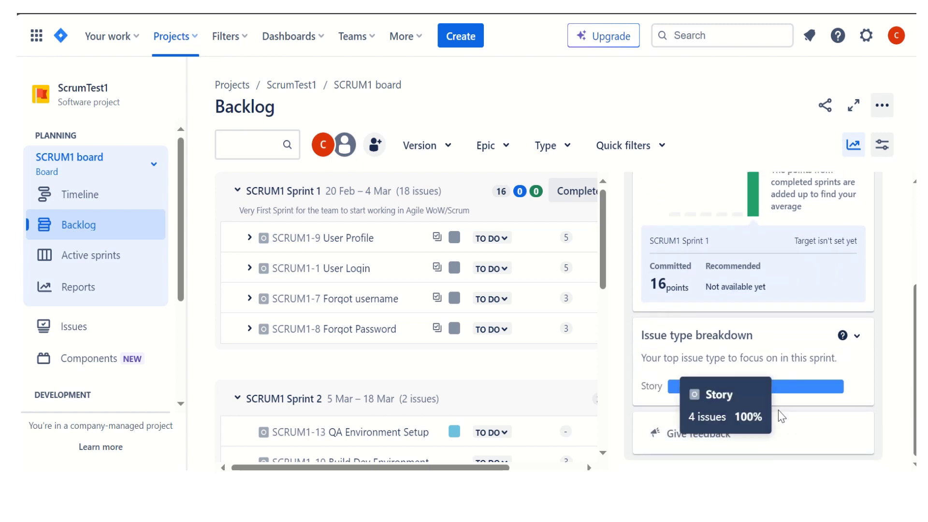
{"action": "mouse_move", "coordinate": [753, 392]}
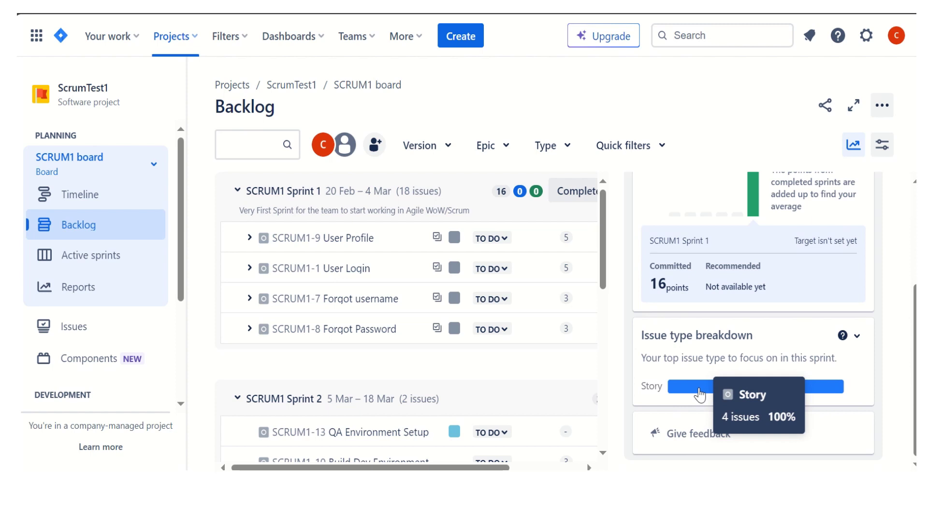
{"action": "left_click", "coordinate": [855, 148]}
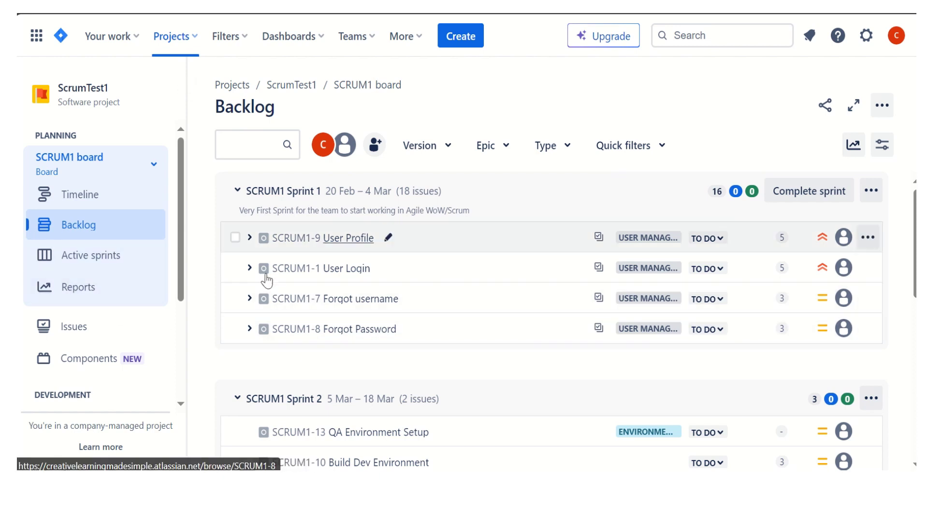
Open Reports and then the Burndown Chart for SCRUM1 Sprint 1
{"action": "left_click", "coordinate": [91, 291]}
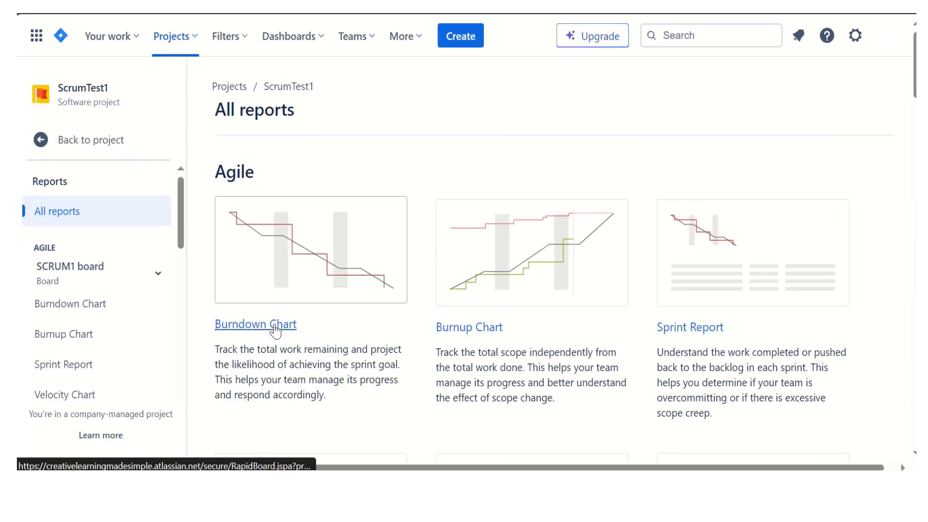
{"action": "left_click", "coordinate": [271, 322]}
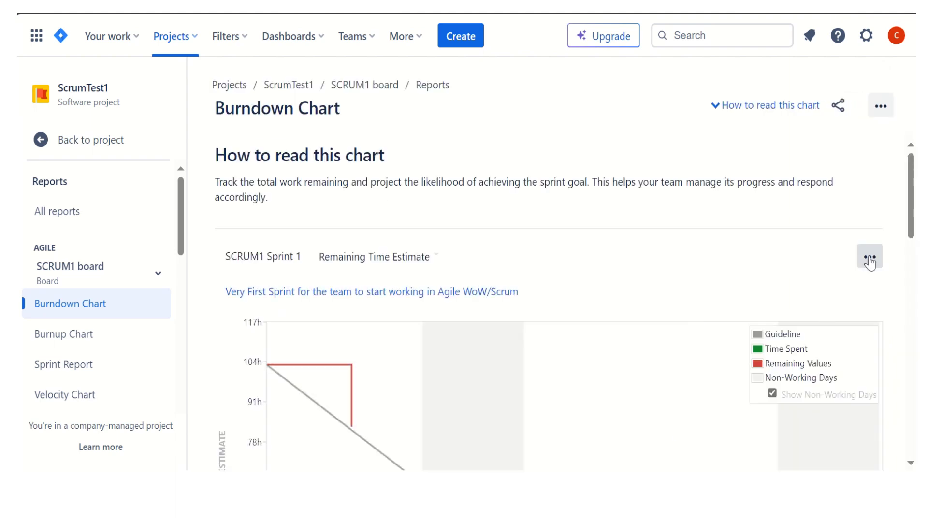
Switch the burndown chart's measure to Issue count and review the result
{"action": "mouse_move", "coordinate": [914, 209]}
{"action": "left_mouse_down"}
{"action": "mouse_move", "coordinate": [913, 242]}
{"action": "mouse_move", "coordinate": [913, 220]}
{"action": "left_mouse_up"}
{"action": "left_click", "coordinate": [441, 211]}
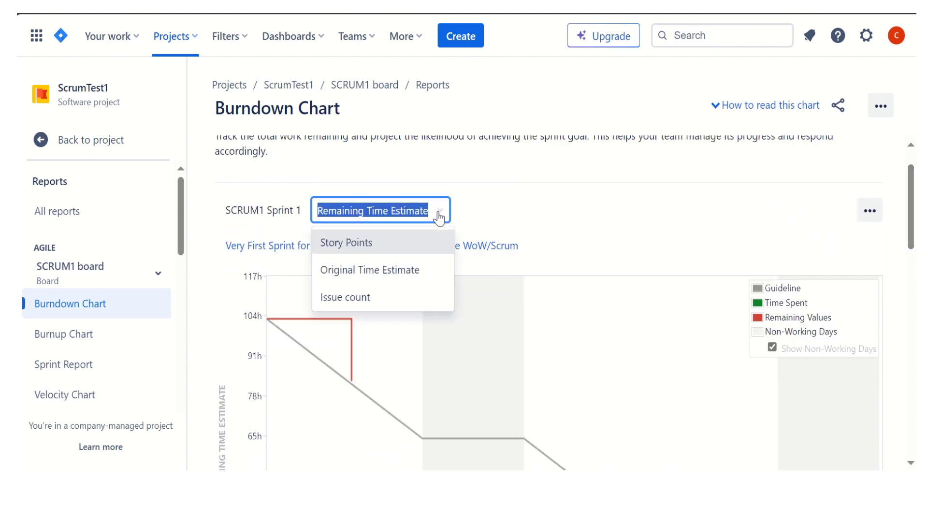
{"action": "left_click", "coordinate": [361, 297]}
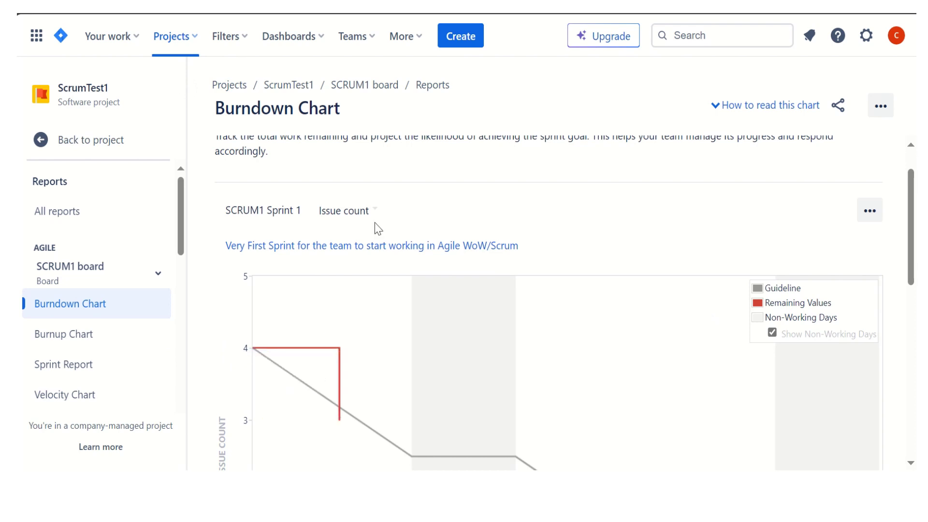
{"action": "left_click_drag", "start_coordinate": [911, 237], "coordinate": [914, 280]}
{"action": "mouse_move", "coordinate": [250, 220]}
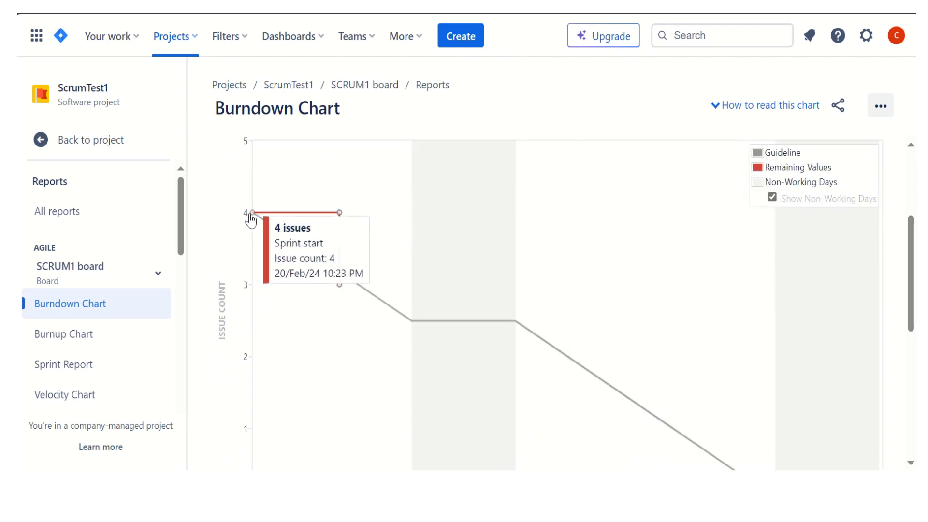
{"action": "left_click_drag", "start_coordinate": [912, 284], "coordinate": [914, 203]}
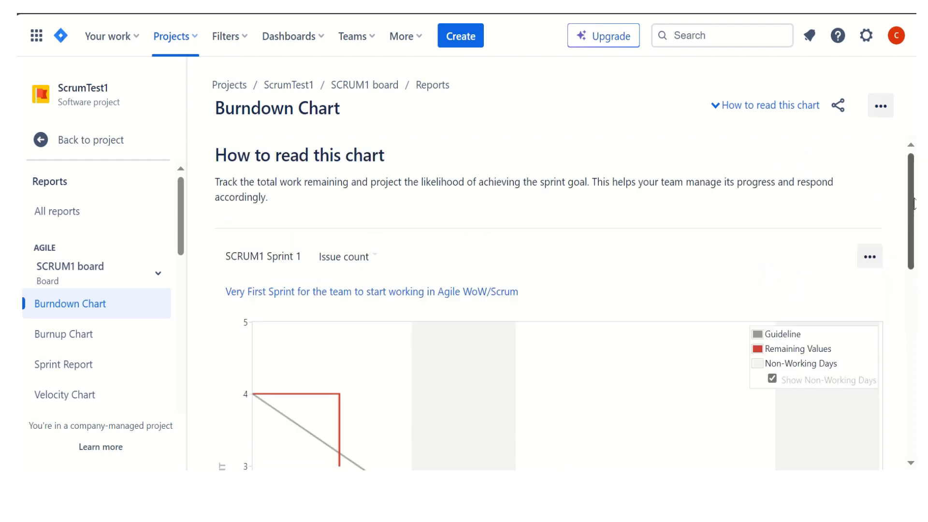
Change the chart's measure to Story Points and review the drop from 16 points
{"action": "left_click", "coordinate": [375, 255]}
{"action": "left_click", "coordinate": [370, 295]}
{"action": "left_click_drag", "start_coordinate": [913, 223], "coordinate": [912, 295]}
{"action": "mouse_move", "coordinate": [264, 148]}
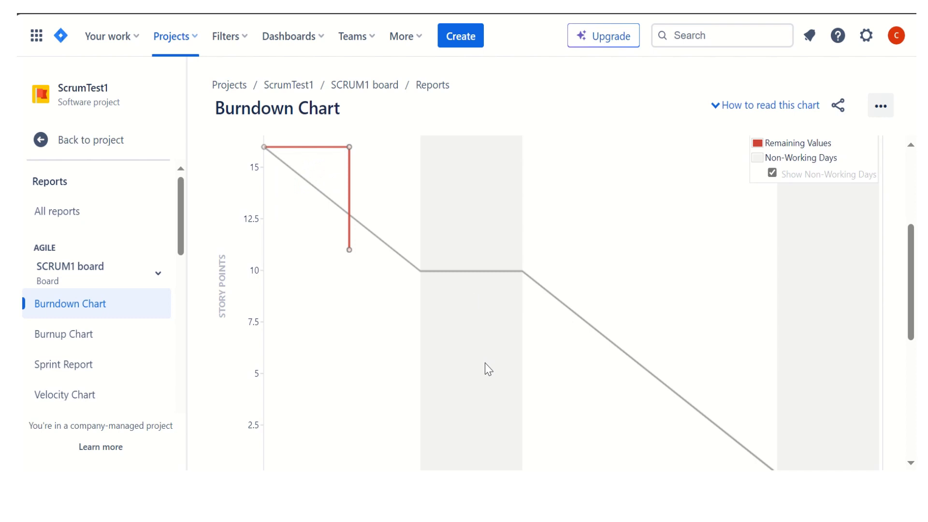
{"action": "mouse_move", "coordinate": [349, 250]}
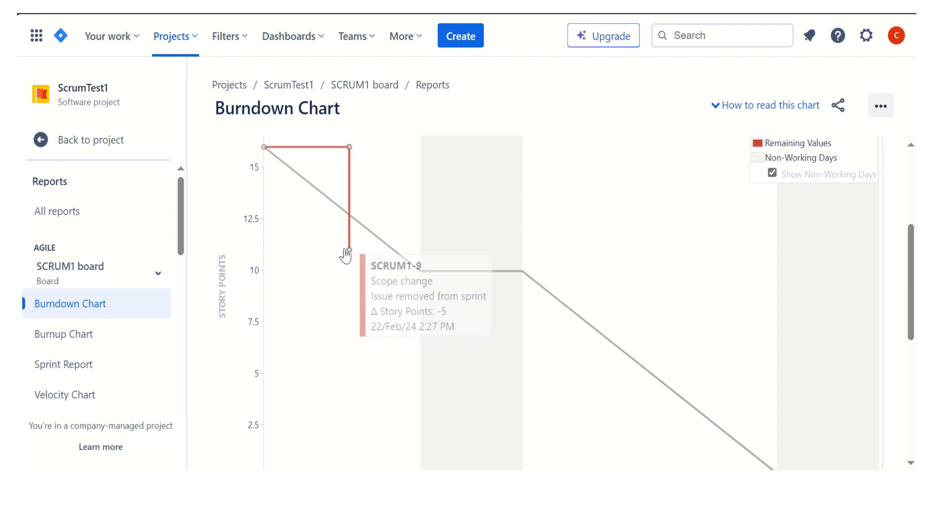
Leave reports and open the Sprint 1 active sprint board
{"action": "left_click", "coordinate": [113, 147]}
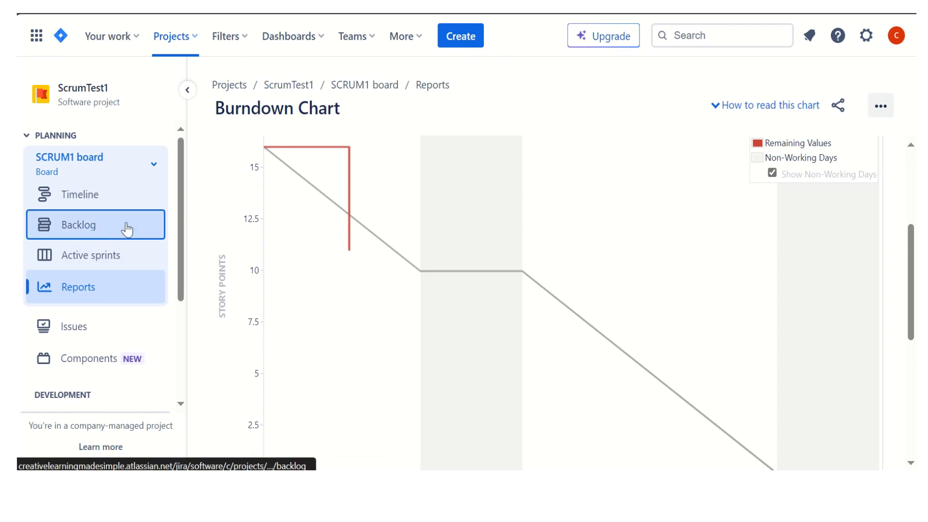
{"action": "left_click", "coordinate": [87, 225]}
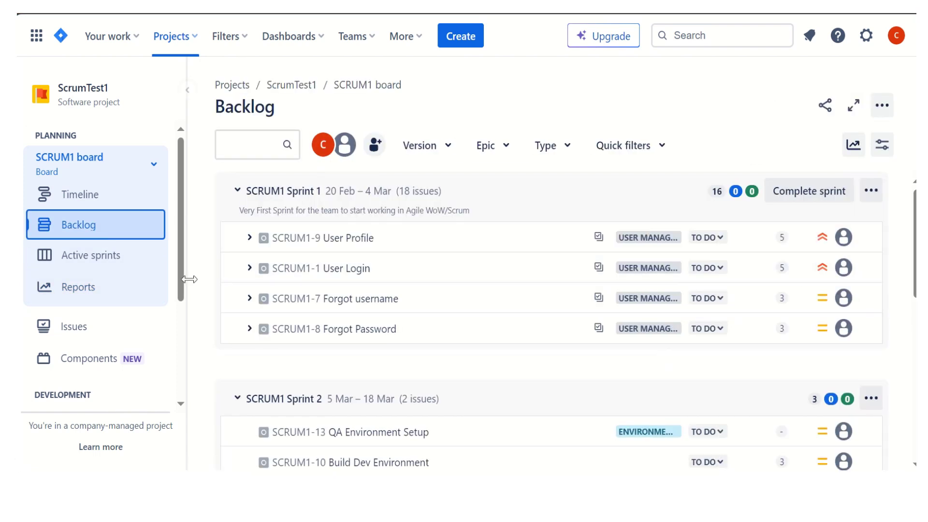
{"action": "left_click", "coordinate": [118, 260]}
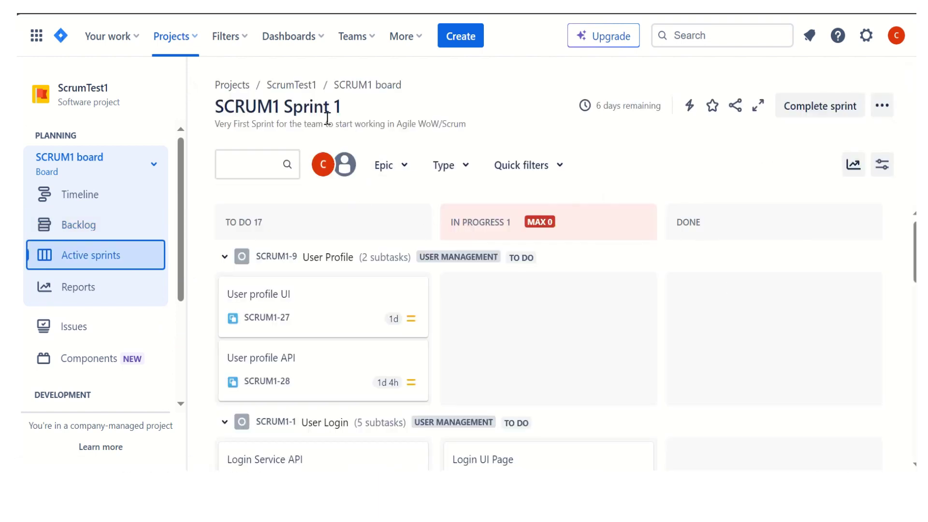
{"action": "mouse_move", "coordinate": [586, 115]}
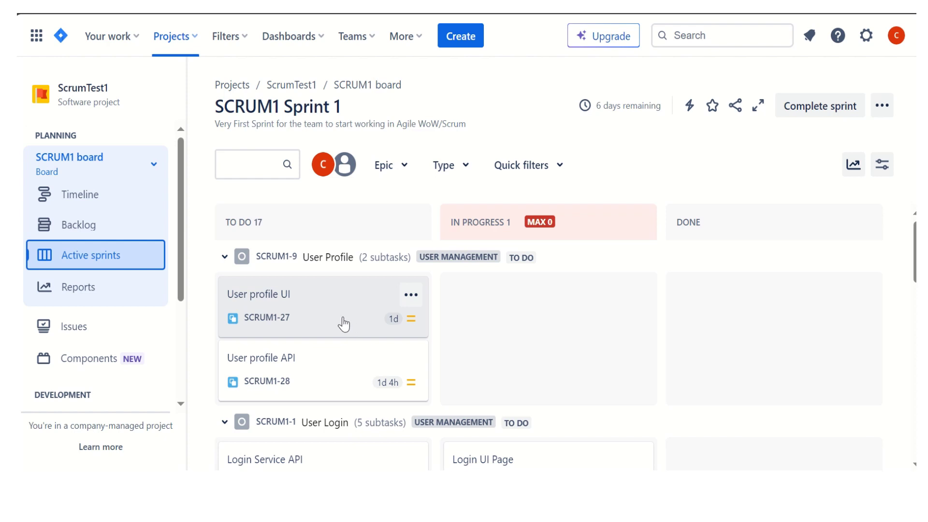
Move the User profile UI subtask from To Do through In Progress to Done
{"action": "left_click", "coordinate": [315, 315]}
{"action": "left_click_drag", "start_coordinate": [316, 315], "coordinate": [514, 304]}
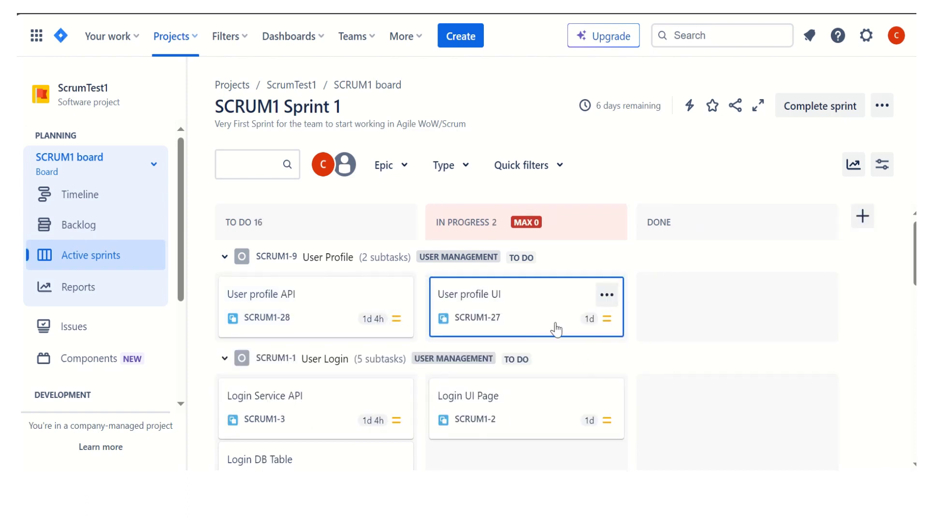
{"action": "left_click_drag", "start_coordinate": [524, 315], "coordinate": [714, 315]}
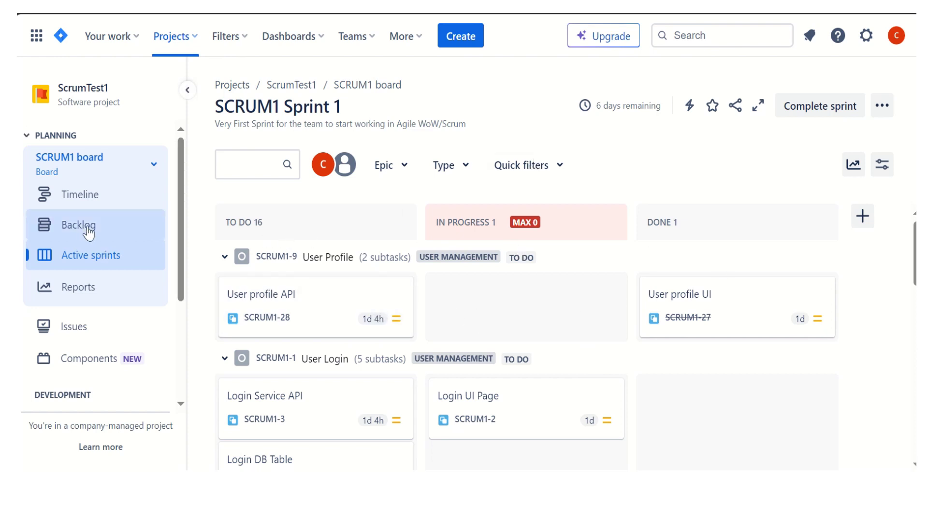
Return to the backlog and scroll through Sprint 1 (18 issues), Sprint 2 (2) and Sprint 3 (1)
{"action": "left_click", "coordinate": [104, 235]}
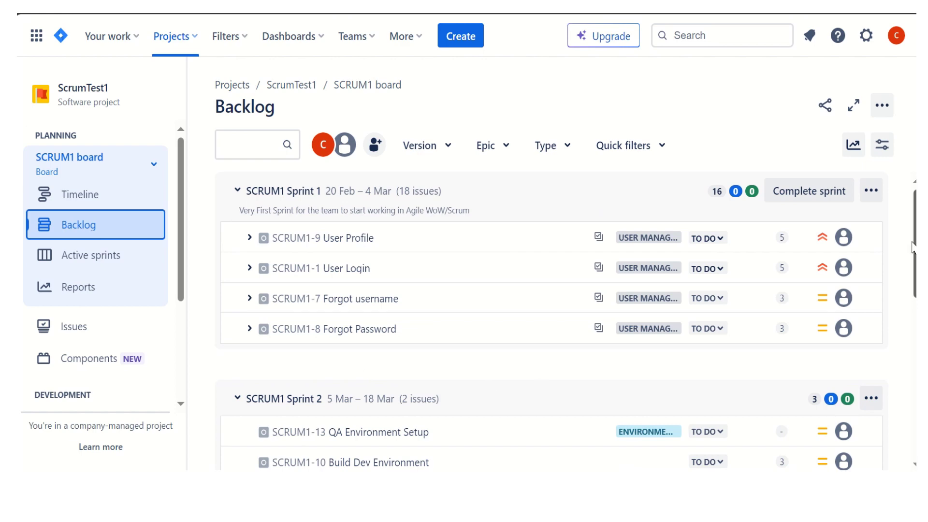
{"action": "scroll", "coordinate": [915, 244], "scroll_direction": "down", "scroll_amount": 8}
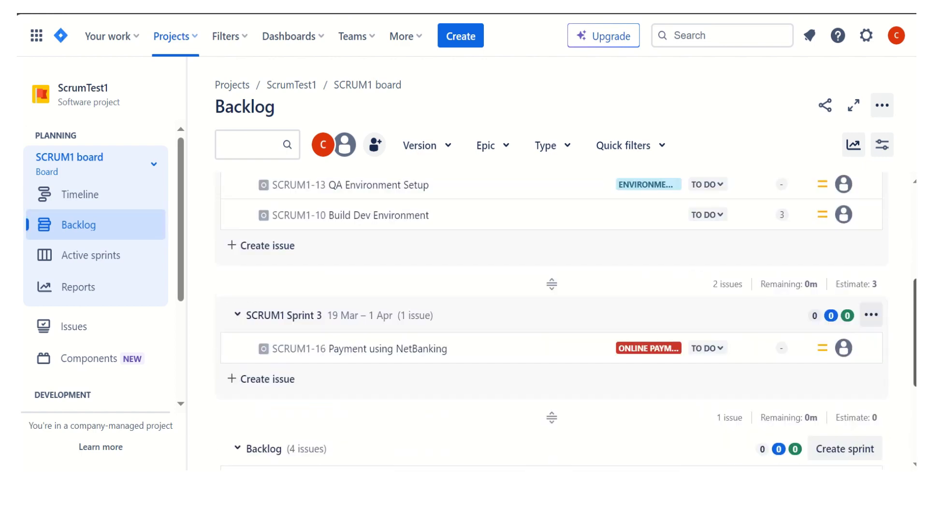
{"action": "scroll", "coordinate": [915, 338], "scroll_direction": "down", "scroll_amount": 3}
{"action": "scroll", "coordinate": [915, 339], "scroll_direction": "up", "scroll_amount": 8}
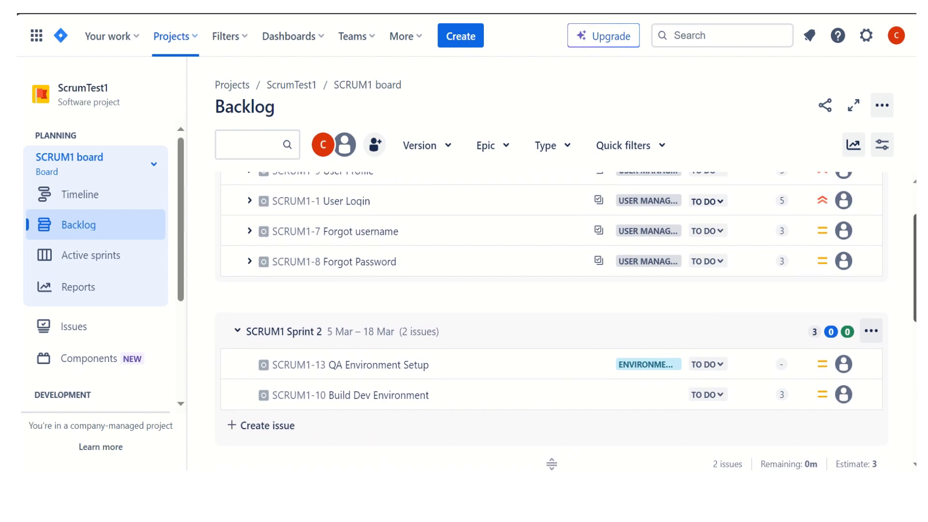
{"action": "scroll", "coordinate": [914, 274], "scroll_direction": "up", "scroll_amount": 2}
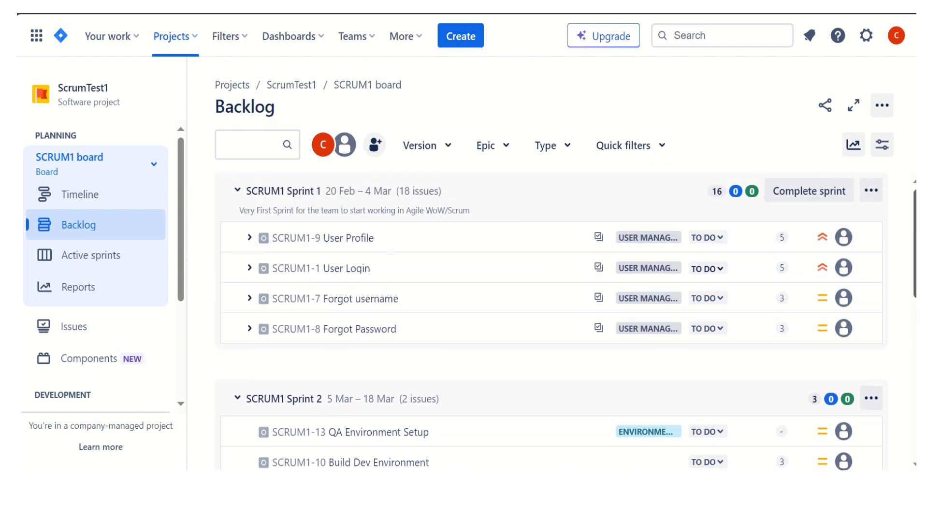
{"action": "scroll", "coordinate": [914, 237], "scroll_direction": "down", "scroll_amount": 5}
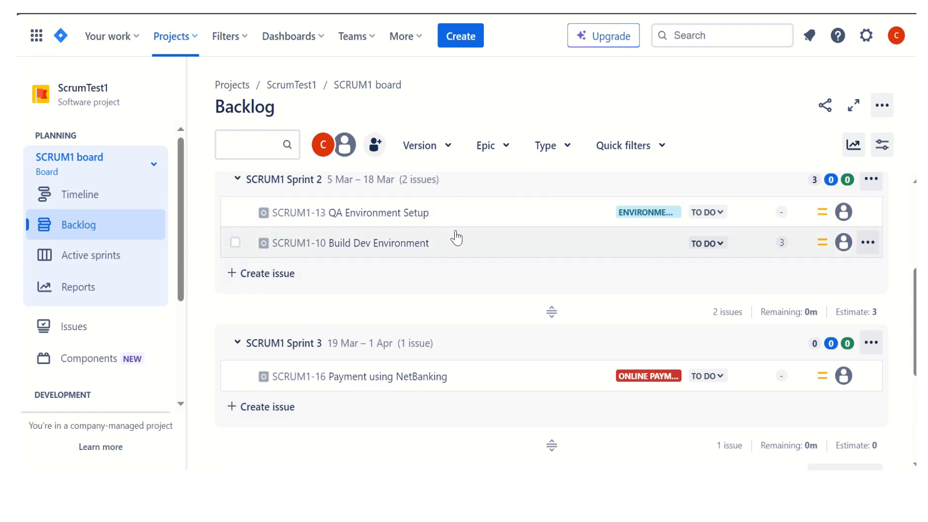
{"action": "scroll", "coordinate": [894, 255], "scroll_direction": "up", "scroll_amount": 5}
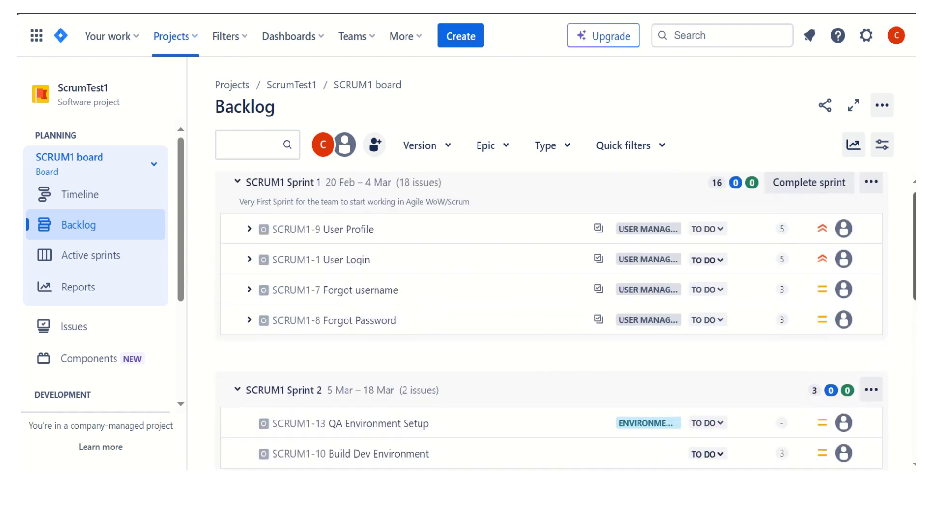